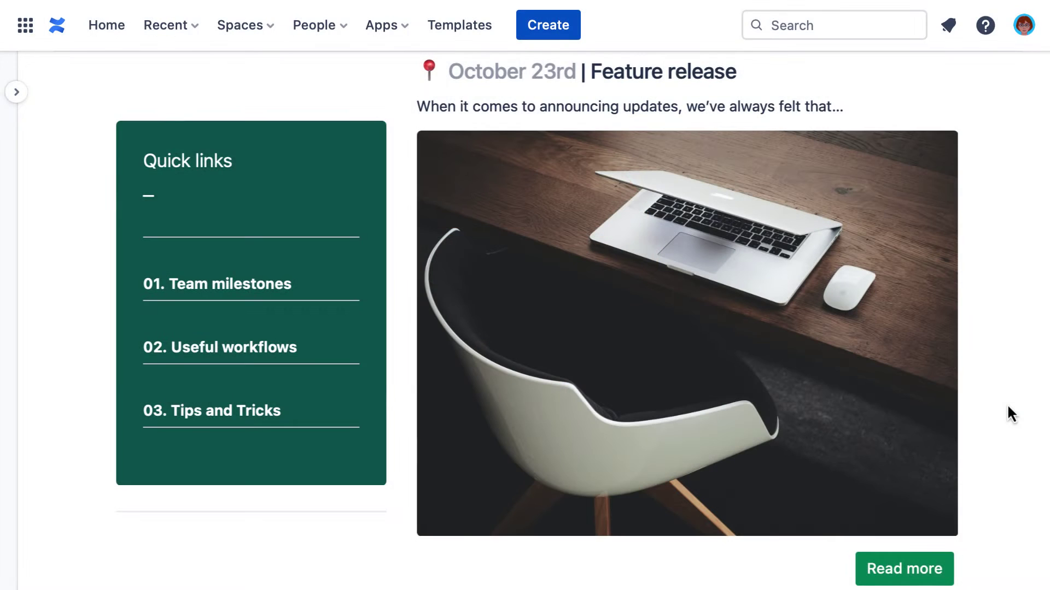
scroll(1006, 404, down, 1)
scroll(1006, 404, down, 2)
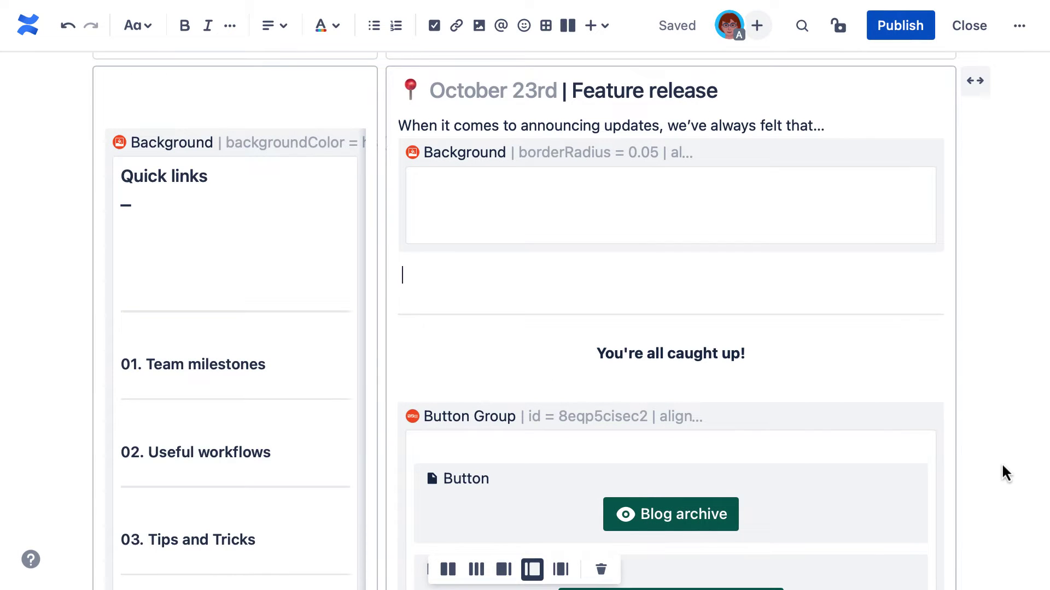
text(/)
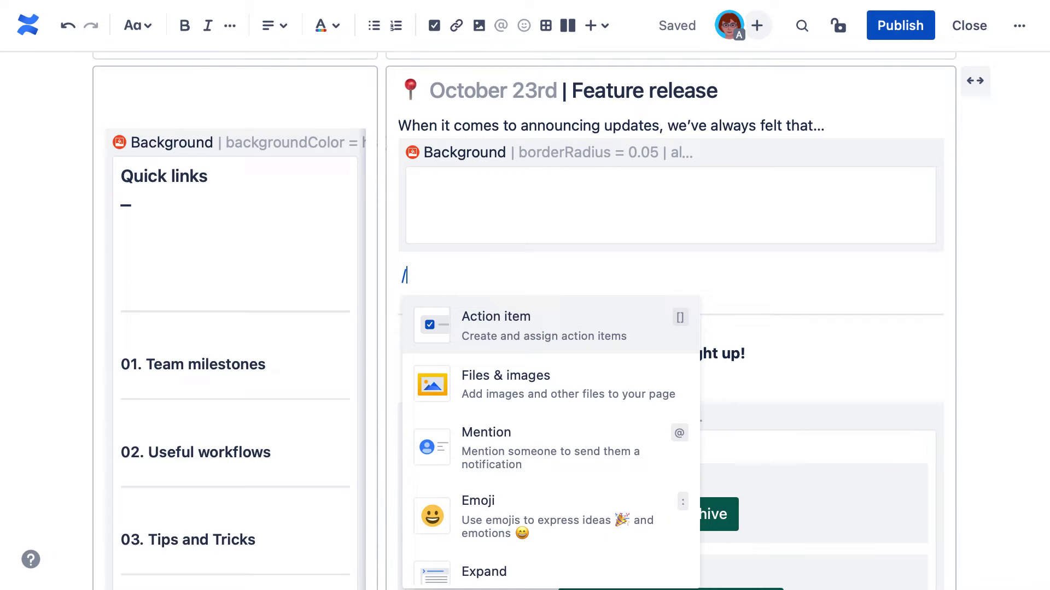
text(button)
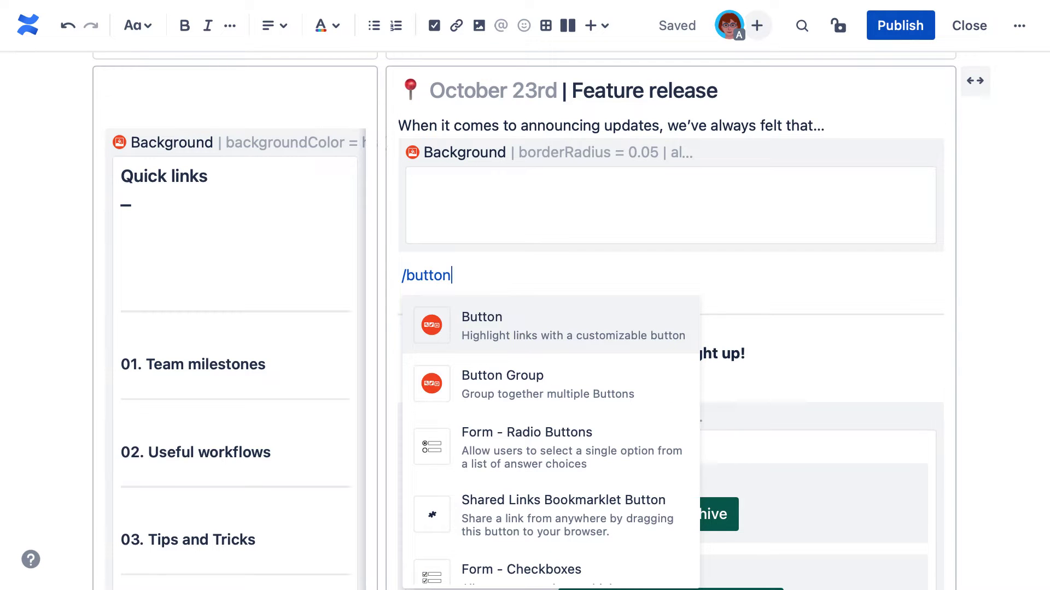
Insert an Adaptavist Button macro below the Feature release banner via /button
click(666, 327)
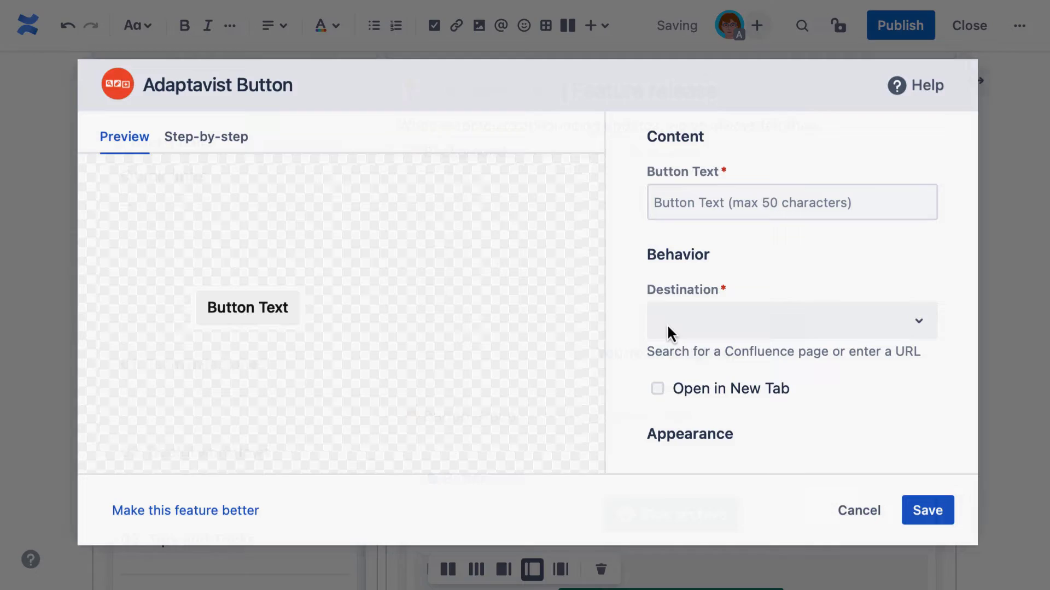
Label the button 'Read more' in the Button Text field
click(812, 189)
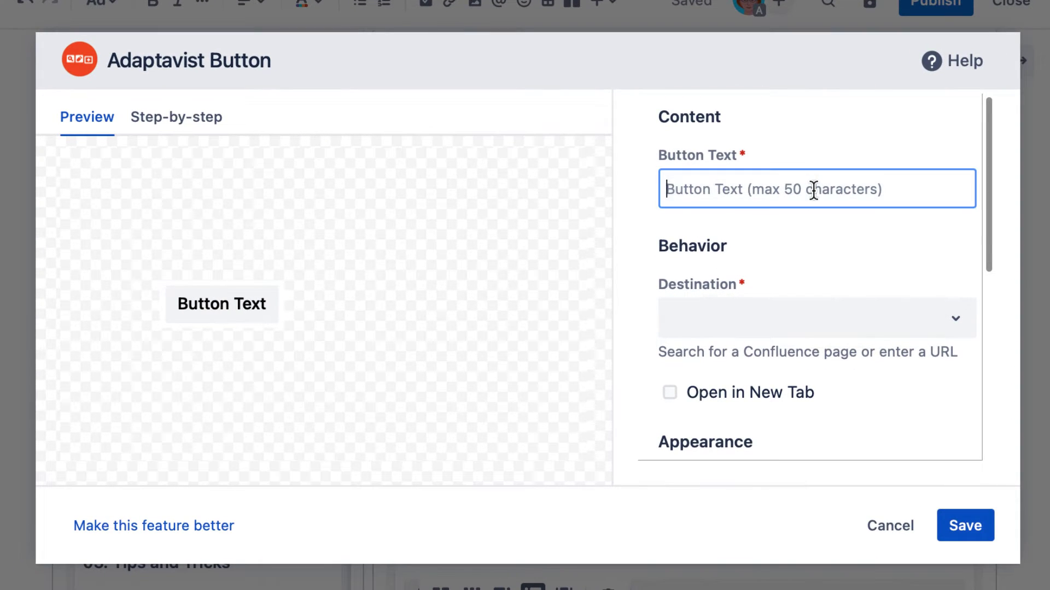
text(Read more)
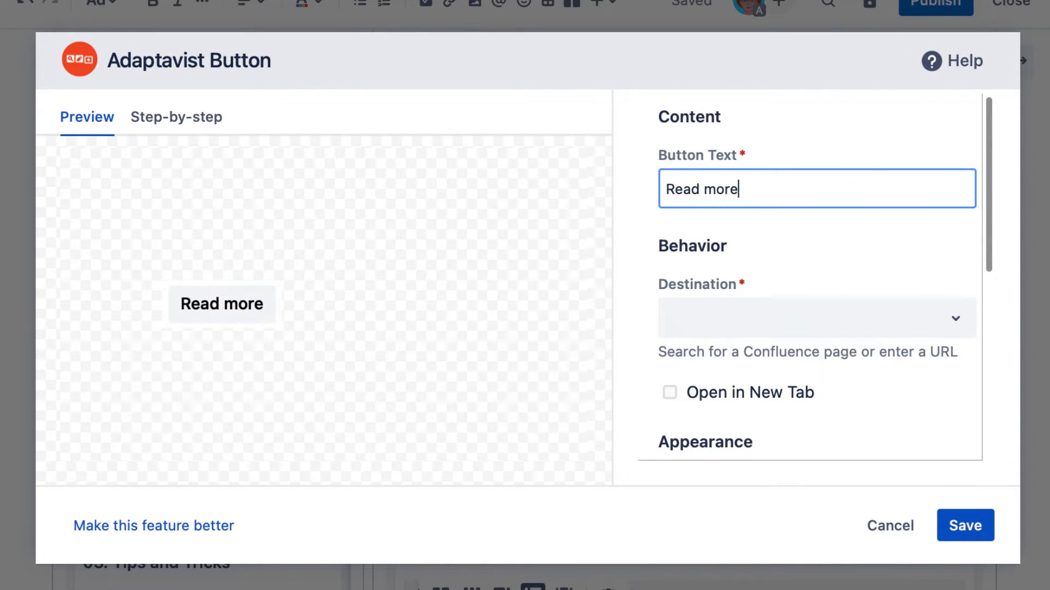
scroll(990, 215, down, 1)
scroll(991, 215, down, 2)
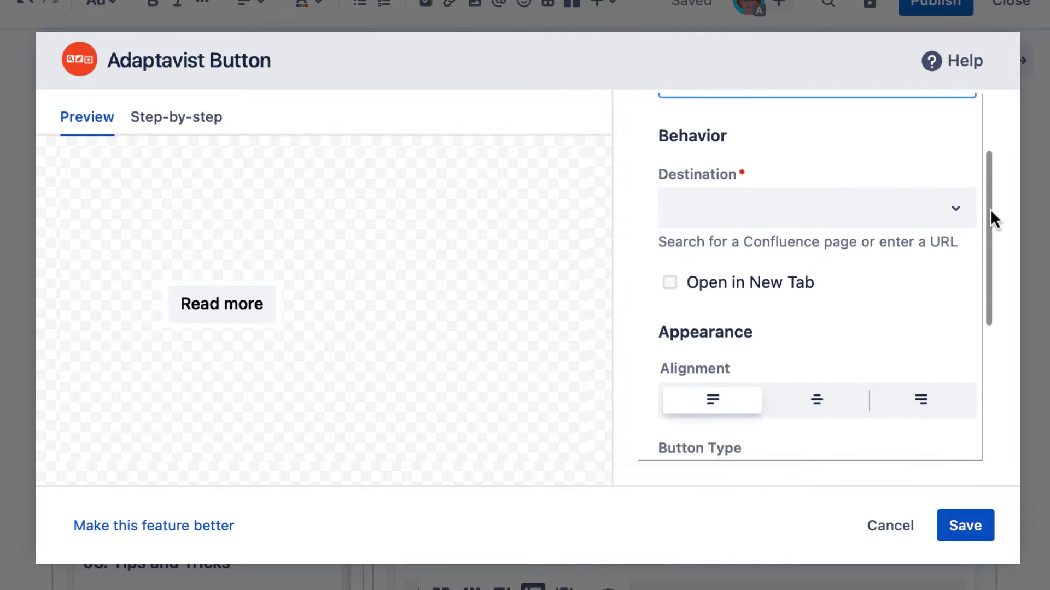
scroll(990, 215, down, 2)
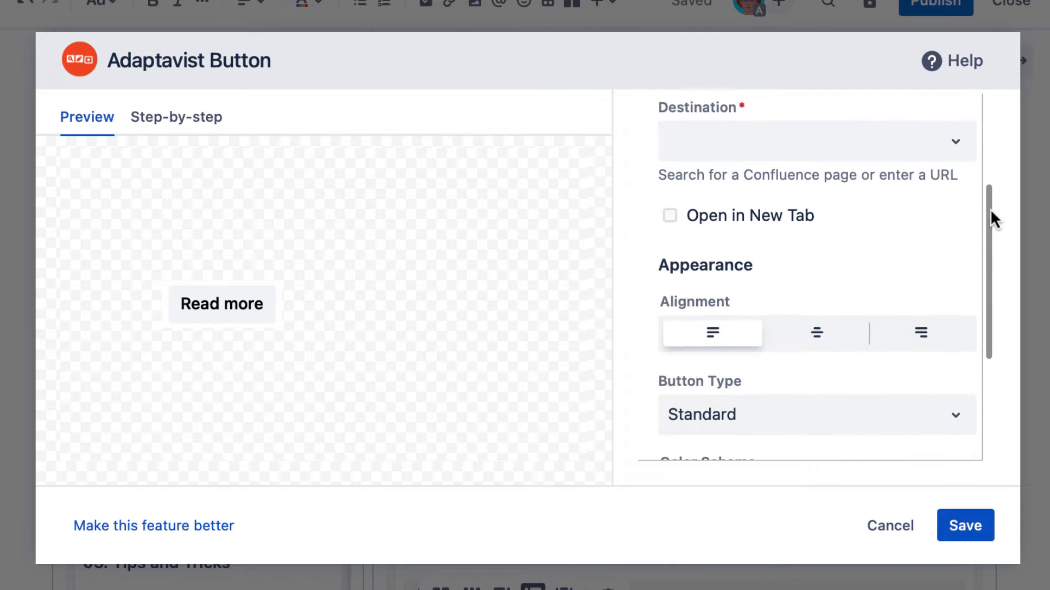
click(957, 153)
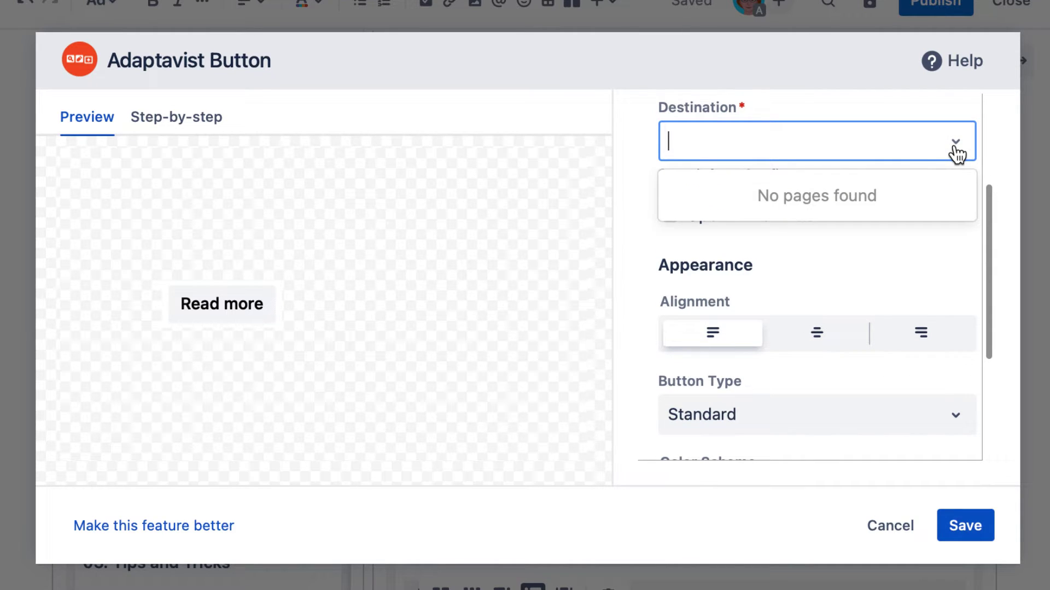
text(castl)
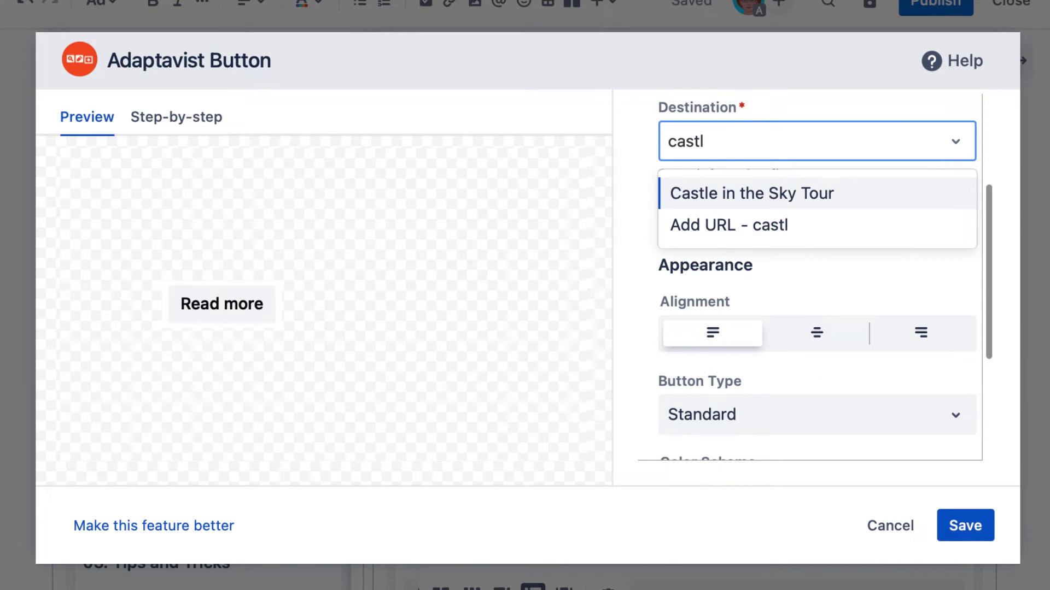
text(e)
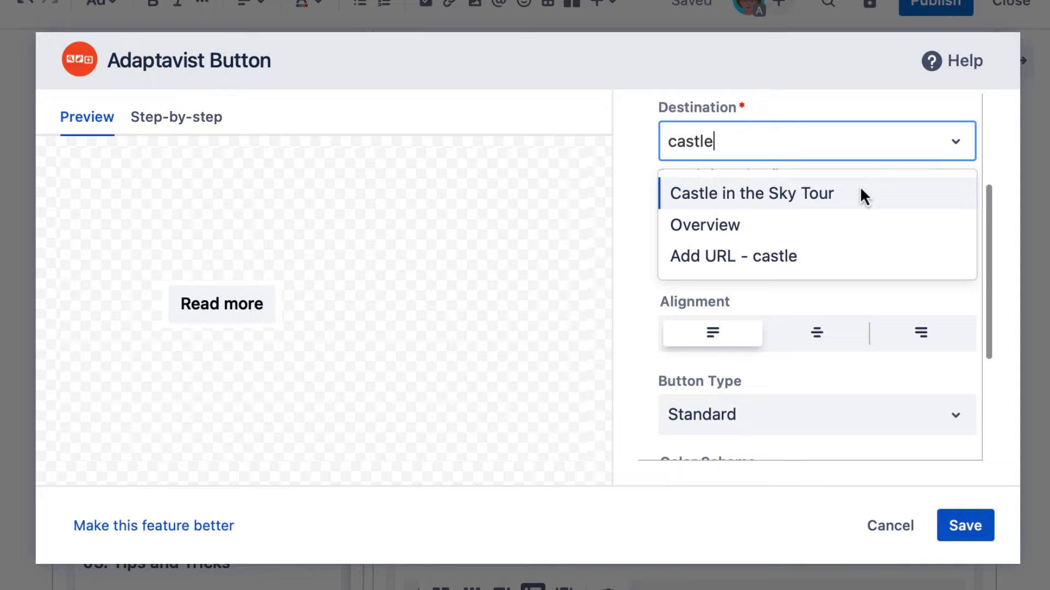
key(ctrl+a)
text(www.adaptavist.com)
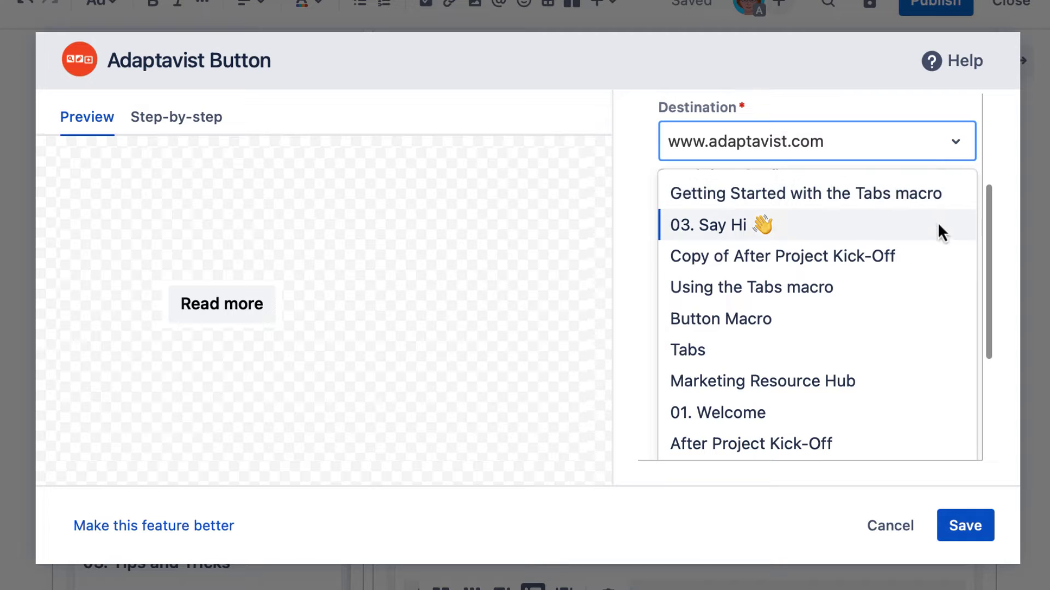
scroll(947, 425, down, 1)
scroll(947, 426, down, 1)
scroll(947, 426, down, 1)
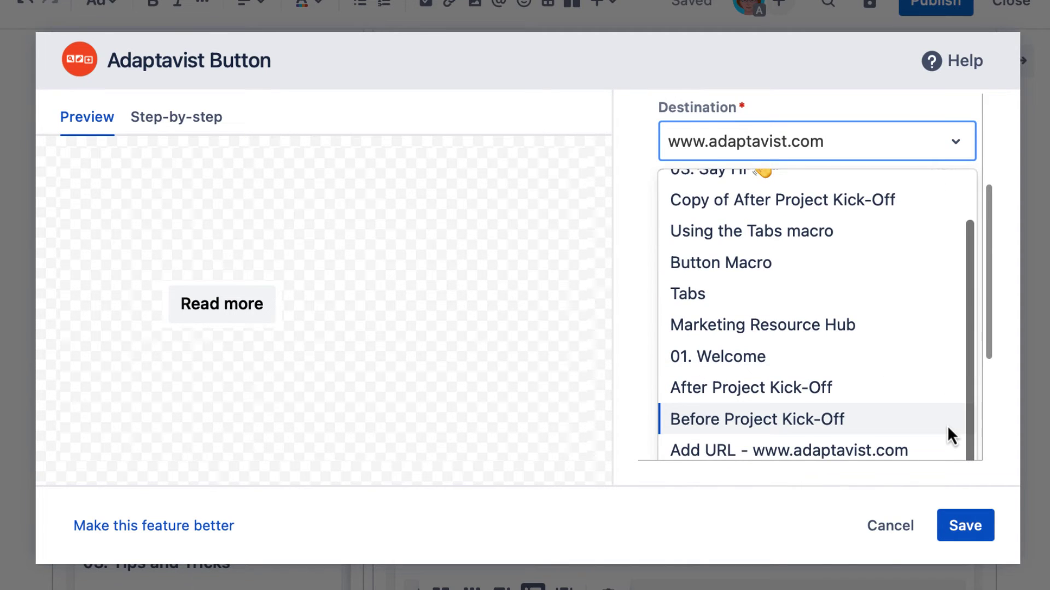
click(945, 440)
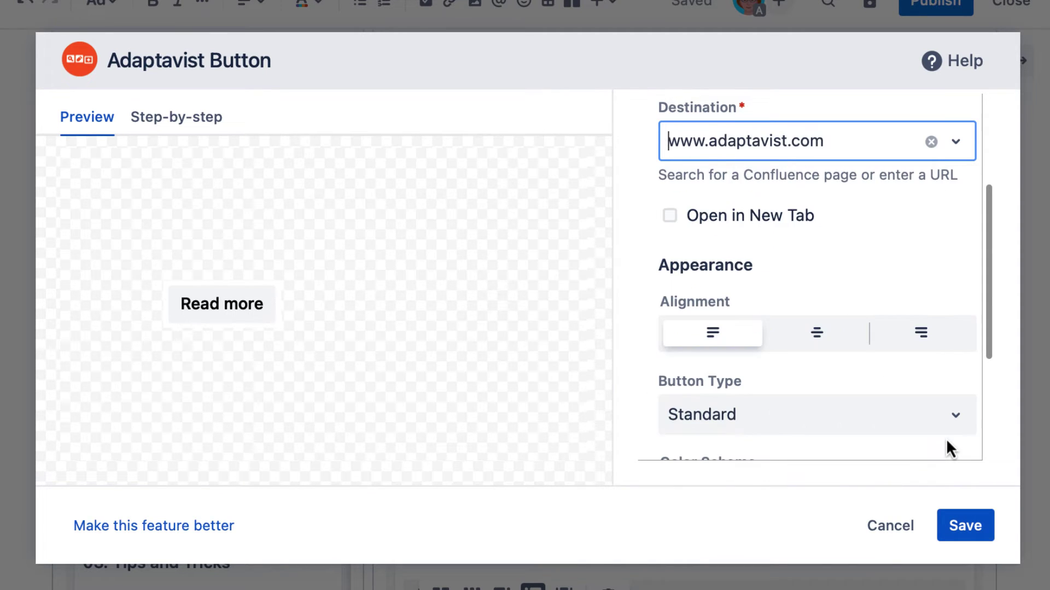
scroll(991, 367, down, 1)
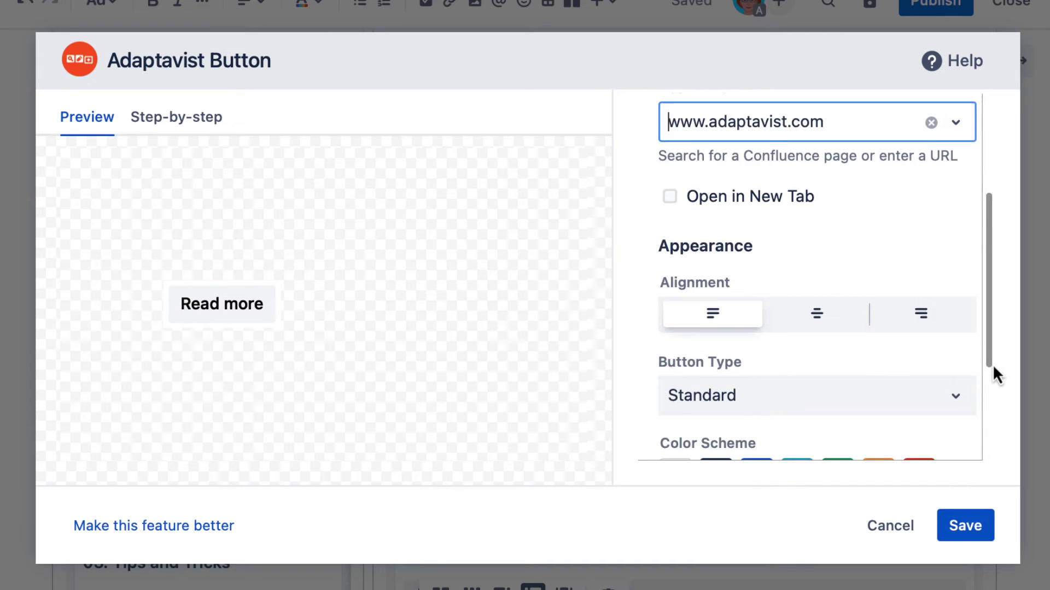
scroll(992, 365, down, 3)
scroll(993, 365, down, 2)
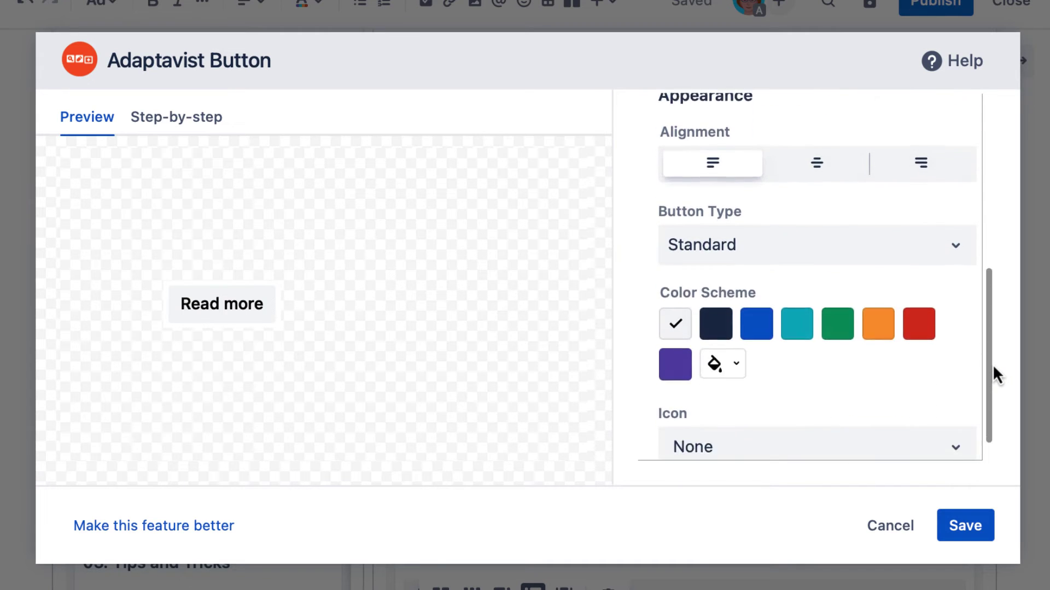
Give the button right alignment and the green colour scheme, save it, and publish the page
click(935, 141)
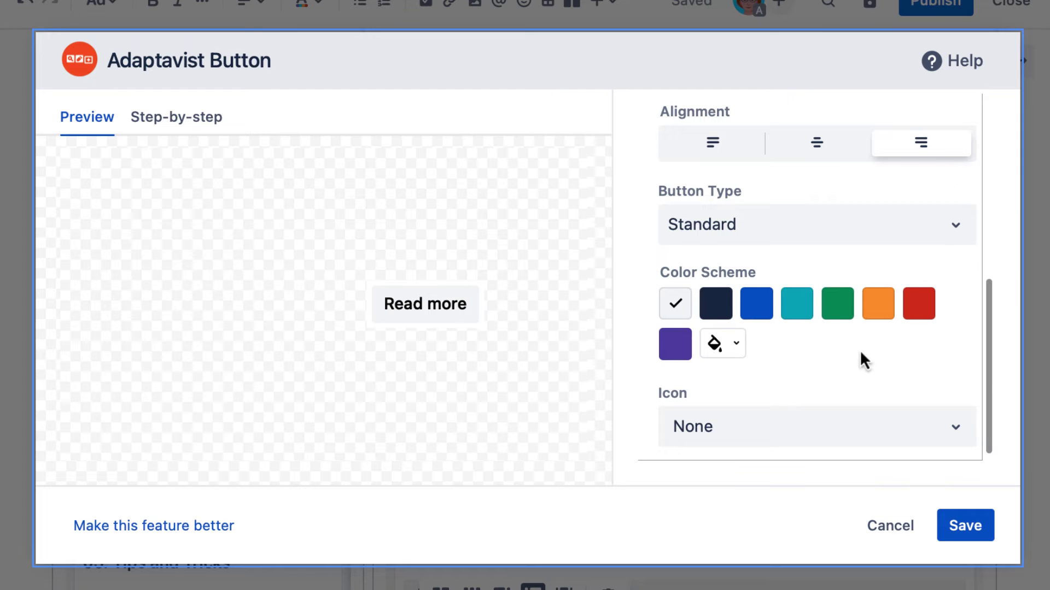
click(838, 308)
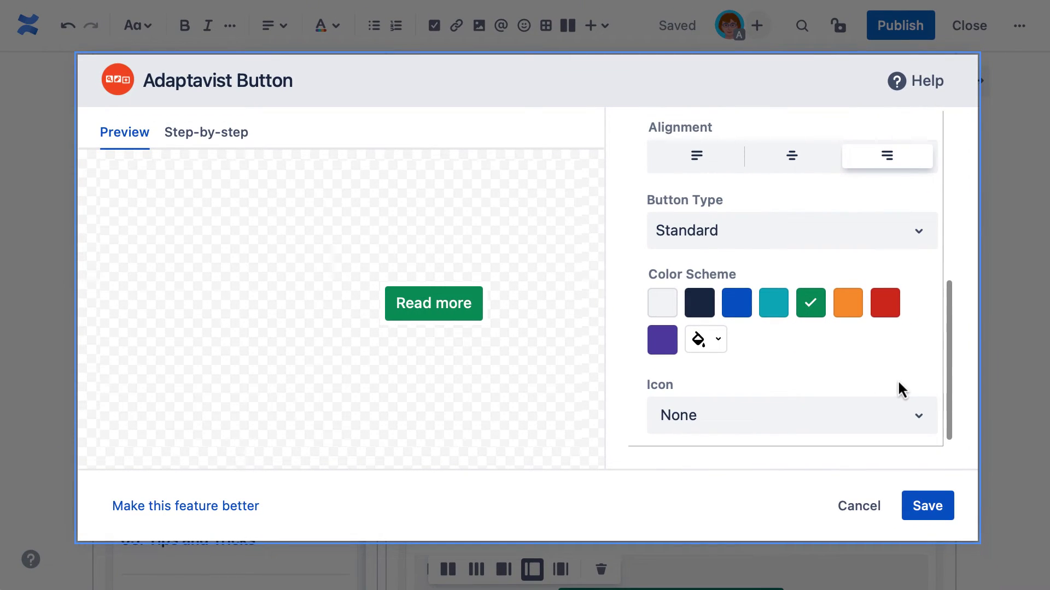
click(924, 497)
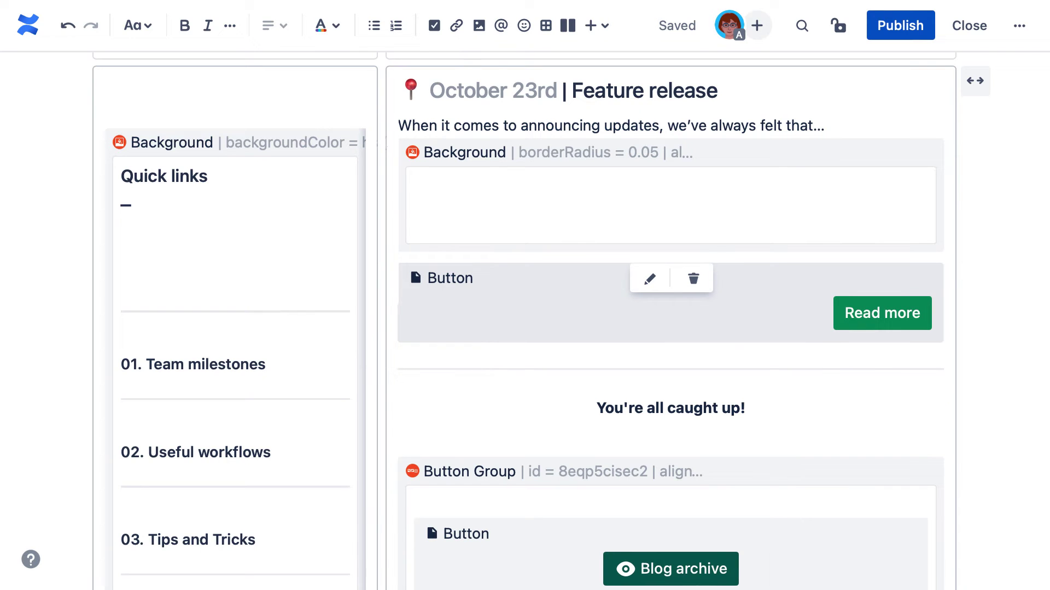
click(921, 27)
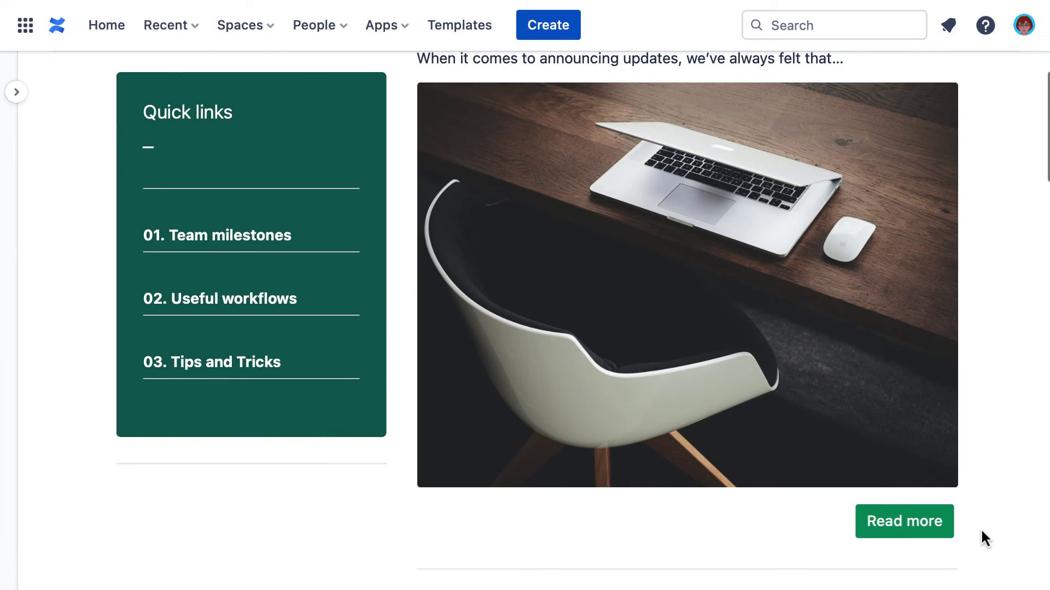
Test the Read more and Product Knowledge Base buttons on the published page
click(887, 529)
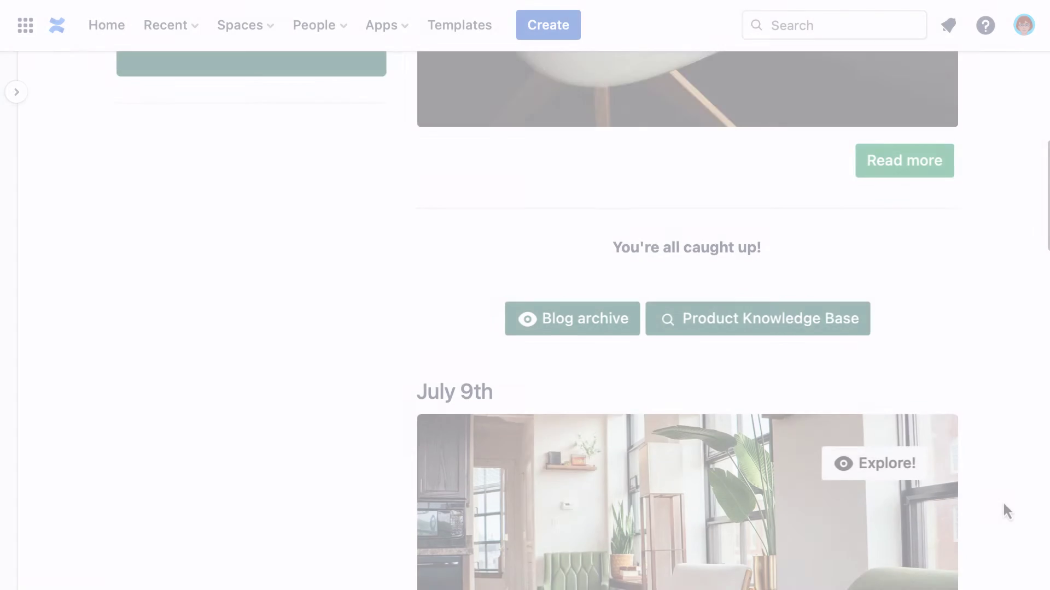
scroll(1002, 502, down, 1)
click(857, 272)
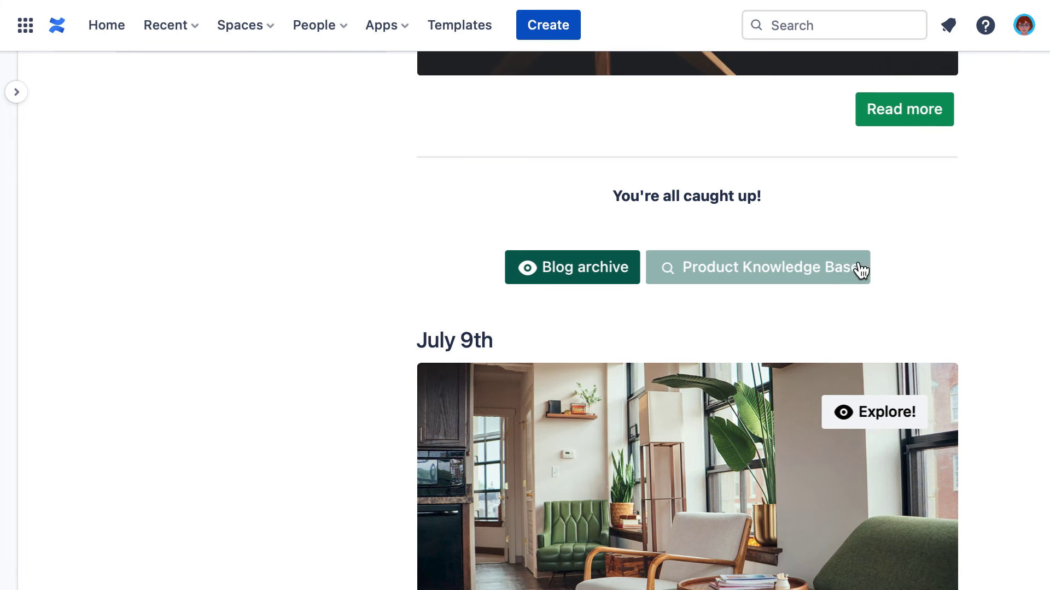